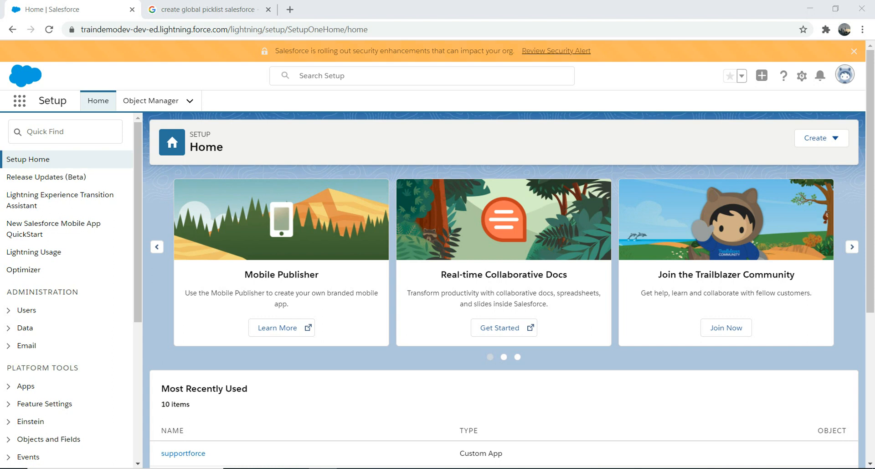
- Find the WhiskyDrinker object in Object Manager by searching for "whisk" and open its Fields & Relationships list
{"action": "left_click", "coordinate": [802, 76]}
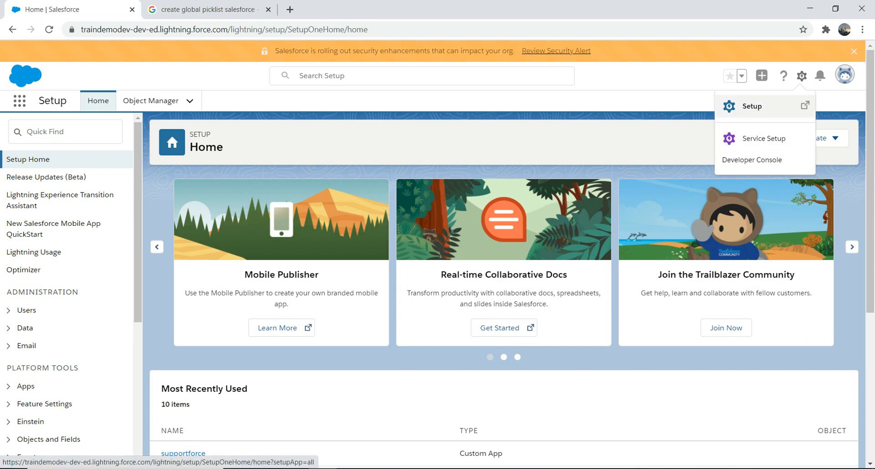
{"action": "left_click", "coordinate": [410, 145]}
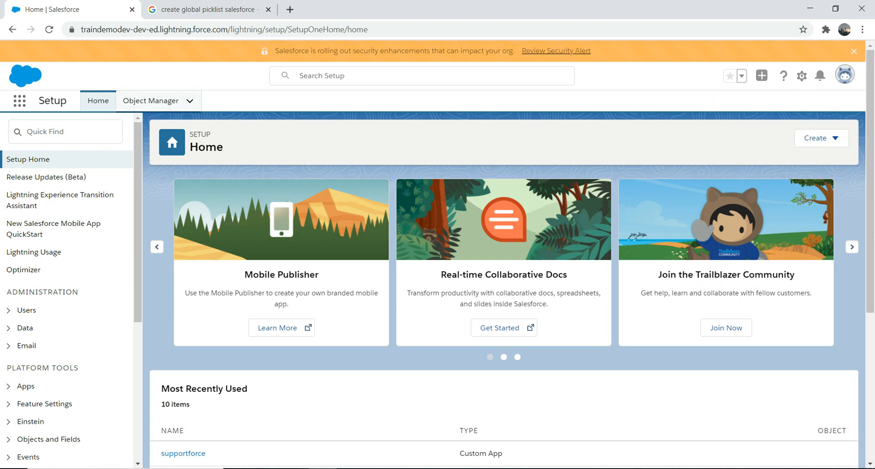
{"action": "left_click", "coordinate": [150, 100]}
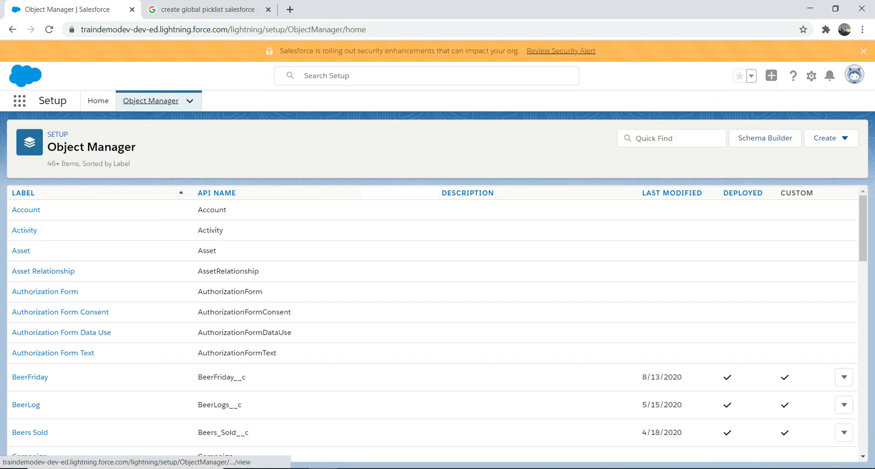
{"action": "left_click", "coordinate": [665, 138]}
{"action": "type", "text": "whisk"}
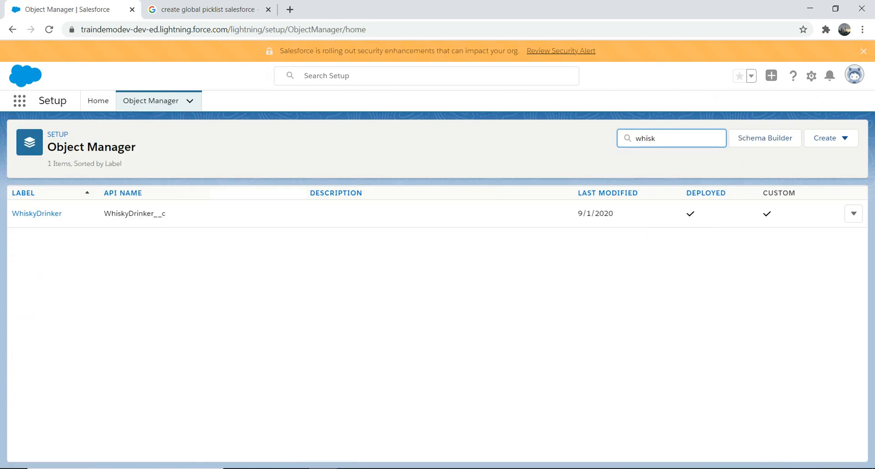
{"action": "left_click", "coordinate": [37, 213]}
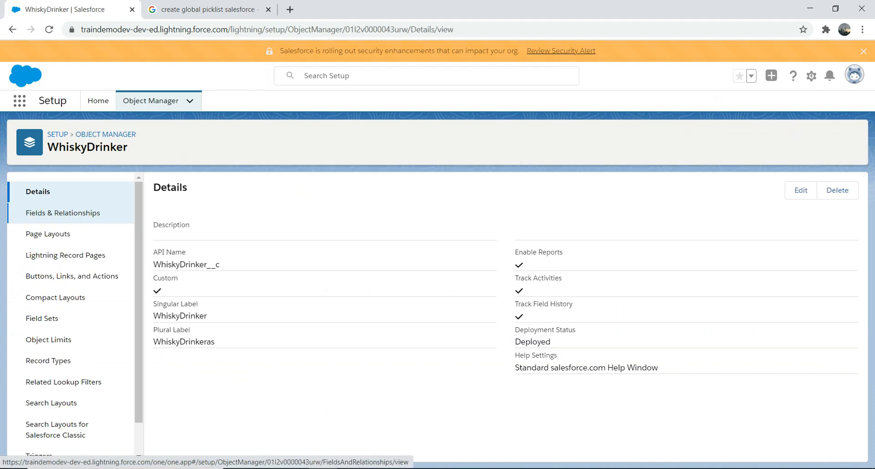
{"action": "left_click", "coordinate": [37, 213]}
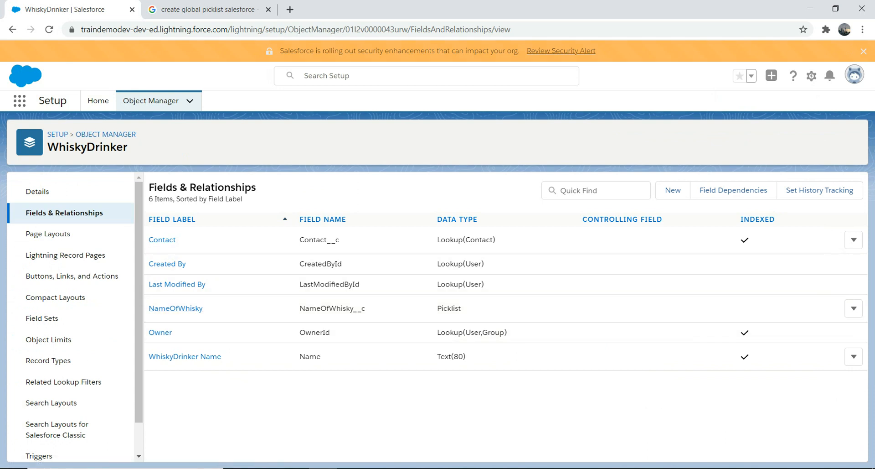
{"action": "left_click", "coordinate": [854, 309]}
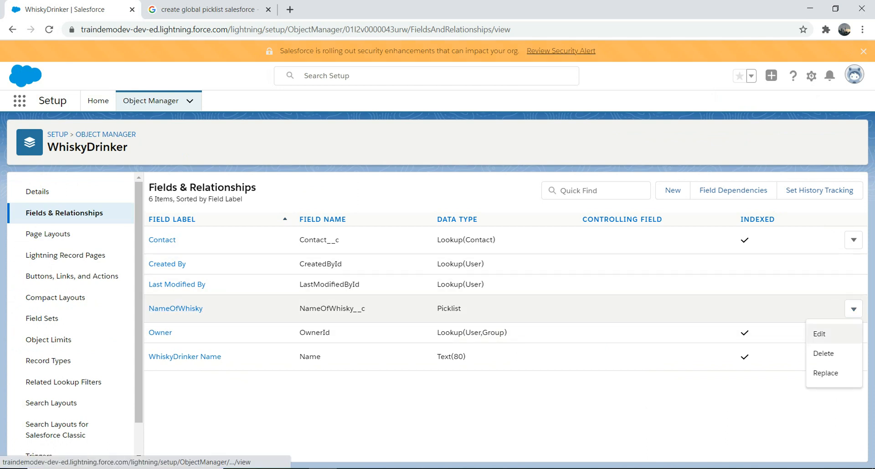
{"action": "left_click", "coordinate": [820, 333]}
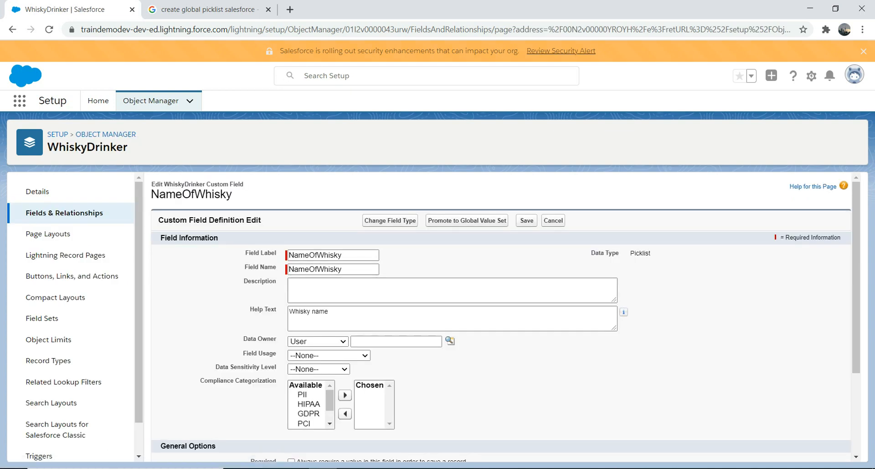
{"action": "scroll", "coordinate": [502, 315], "scroll_direction": "down", "scroll_amount": 3}
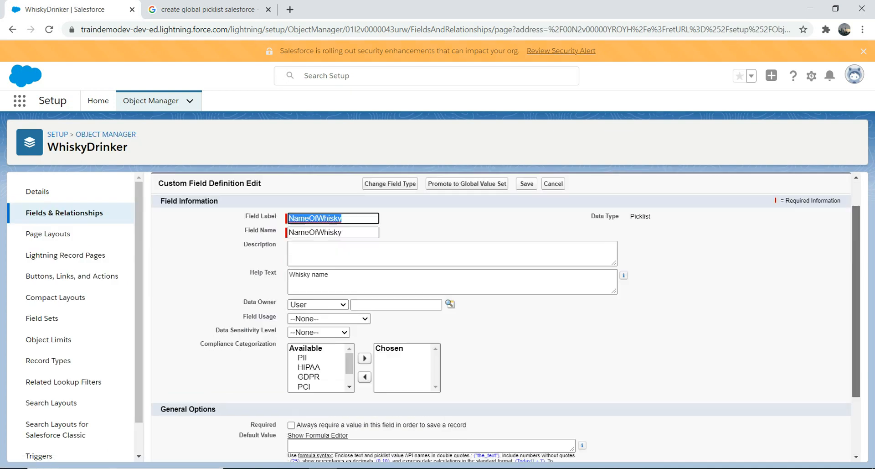
{"action": "scroll", "coordinate": [501, 314], "scroll_direction": "up", "scroll_amount": 3}
{"action": "left_click", "coordinate": [12, 30]}
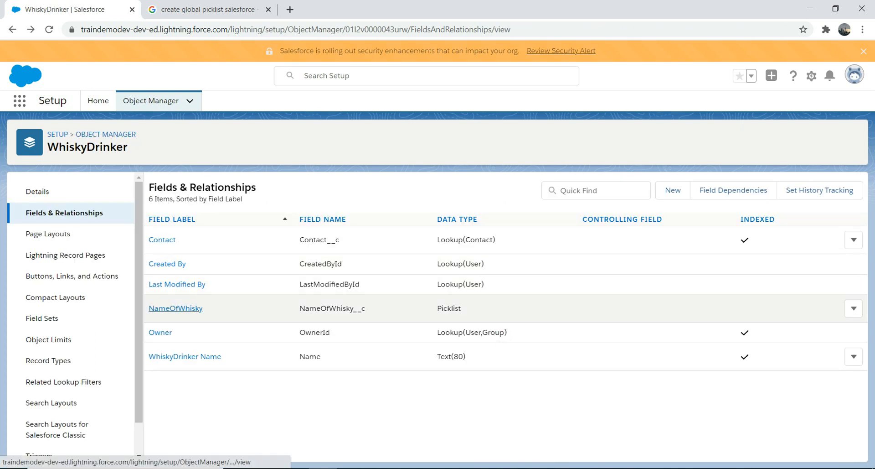
- Open the NameOfWhisky picklist field's details and review its defined values
{"action": "left_click", "coordinate": [175, 308]}
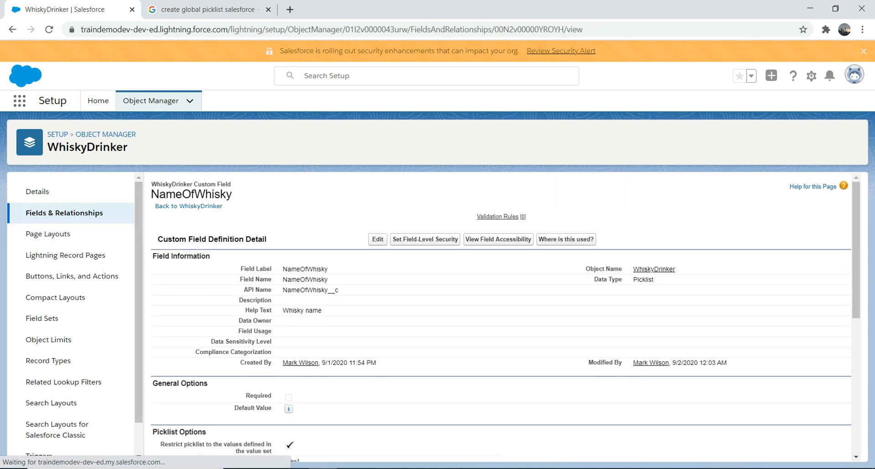
{"action": "left_click_drag", "start_coordinate": [856, 251], "coordinate": [856, 385]}
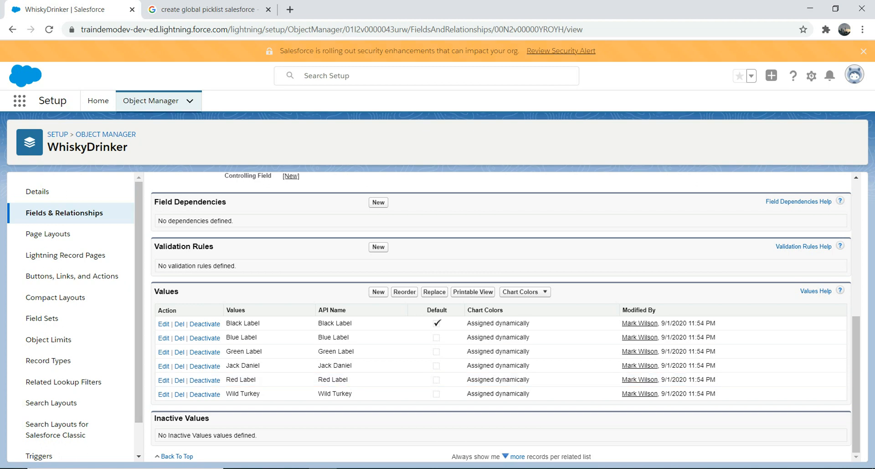
- Return to Setup Home, search the setup pages for "pick" and open Picklist Value Sets
{"action": "left_click", "coordinate": [150, 101]}
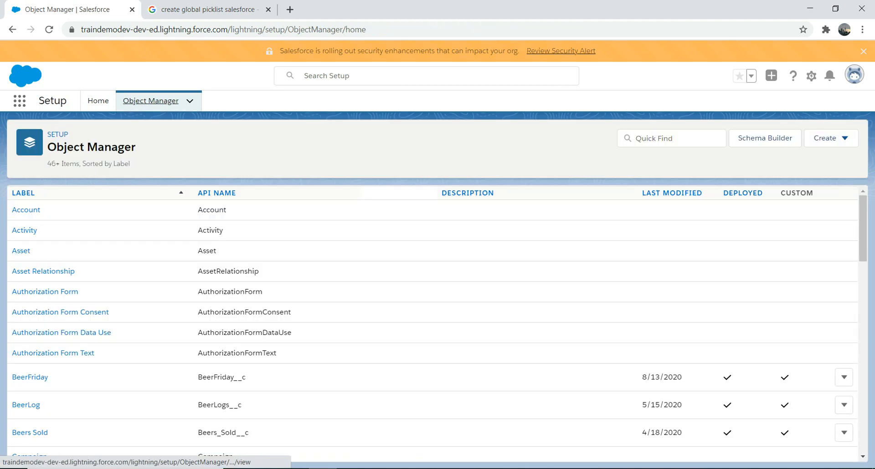
{"action": "left_click", "coordinate": [98, 100]}
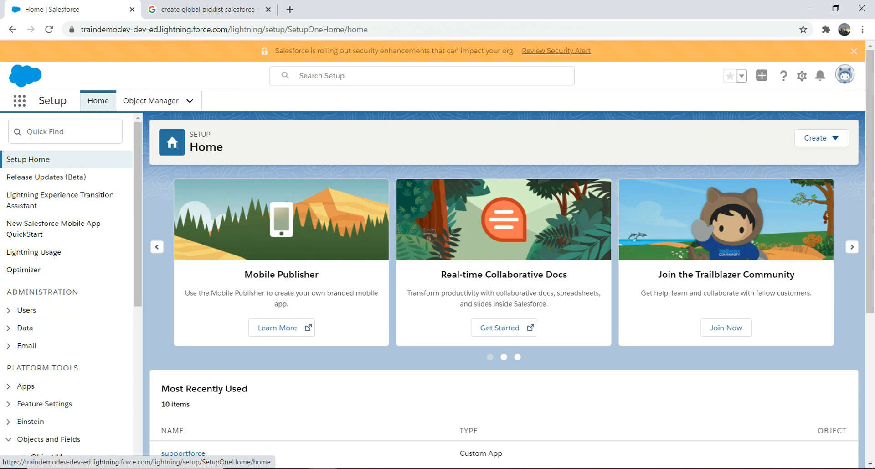
{"action": "left_click", "coordinate": [66, 132]}
{"action": "type", "text": "pi"}
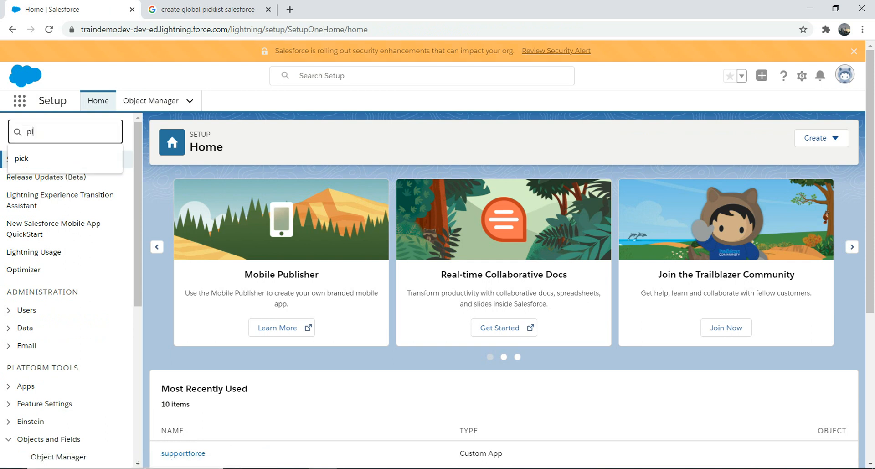
{"action": "type", "text": "ck"}
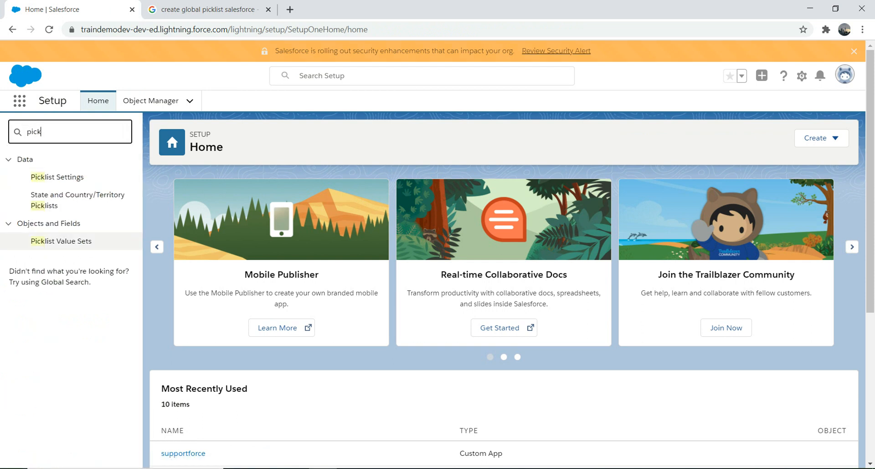
{"action": "left_click", "coordinate": [61, 241]}
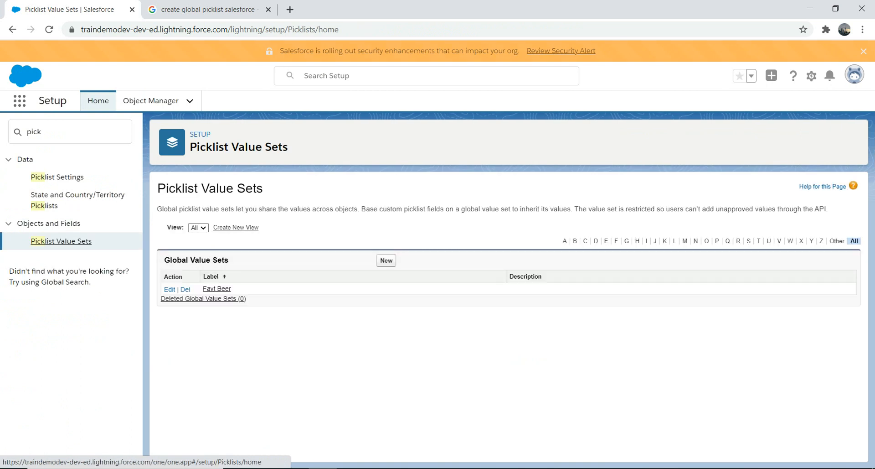
- Start a new global value set with label and name FavtWhisky and the description "This is a list of Favt Wisky"
{"action": "left_click", "coordinate": [386, 259]}
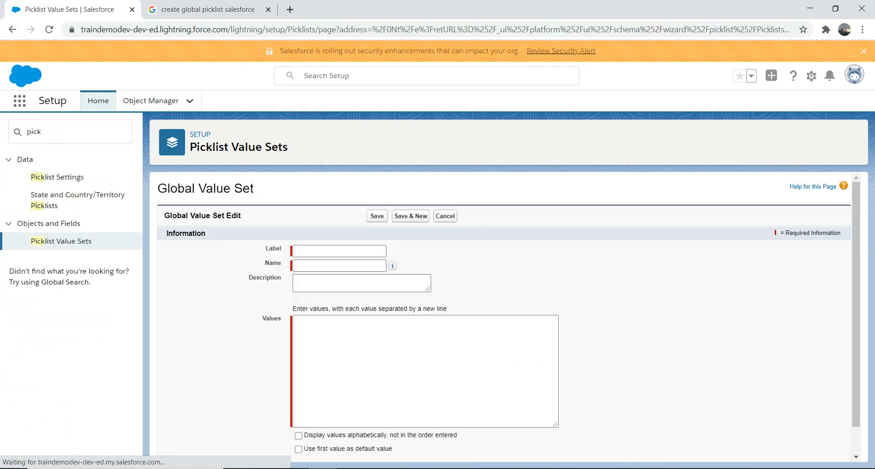
{"action": "type", "text": "Fa"}
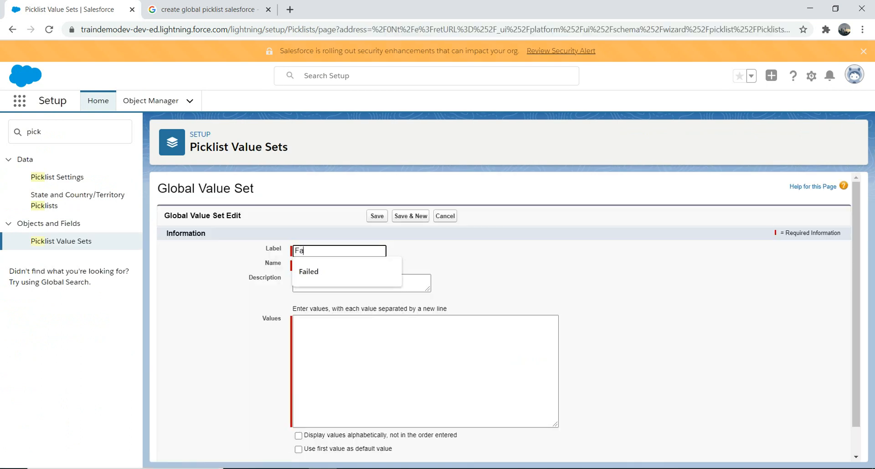
{"action": "type", "text": "vtWhisky"}
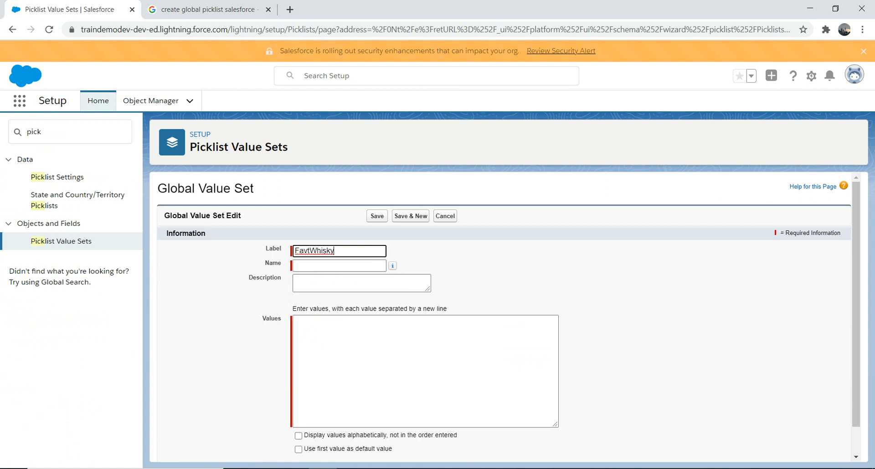
{"action": "key", "text": "Tab"}
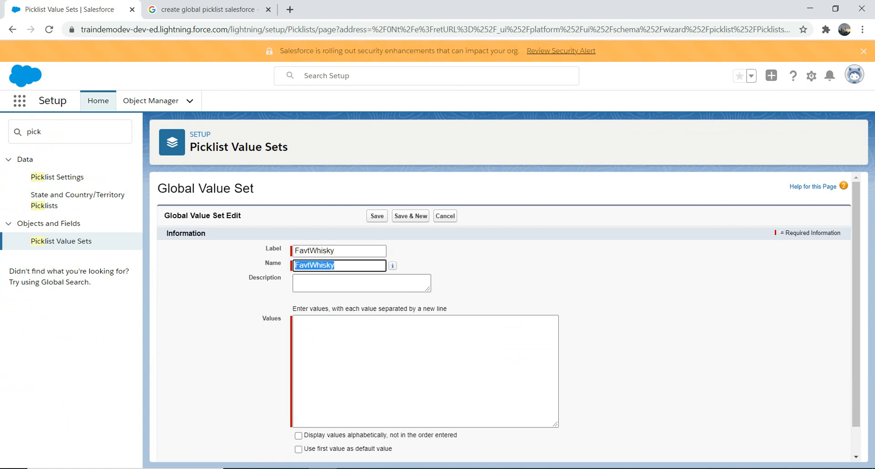
{"action": "key", "text": "Tab"}
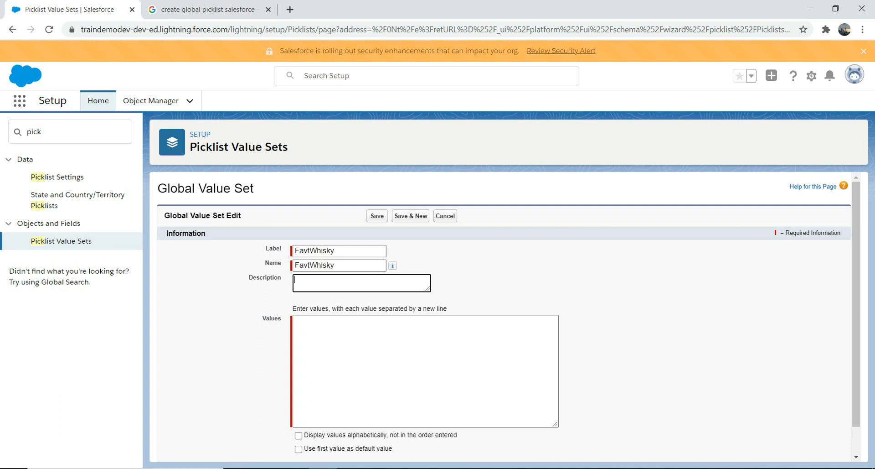
{"action": "type", "text": "This is a list of F"}
{"action": "key", "text": "BackSpace"}
{"action": "type", "text": "avt Wisky"}
{"action": "key", "text": "Tab"}
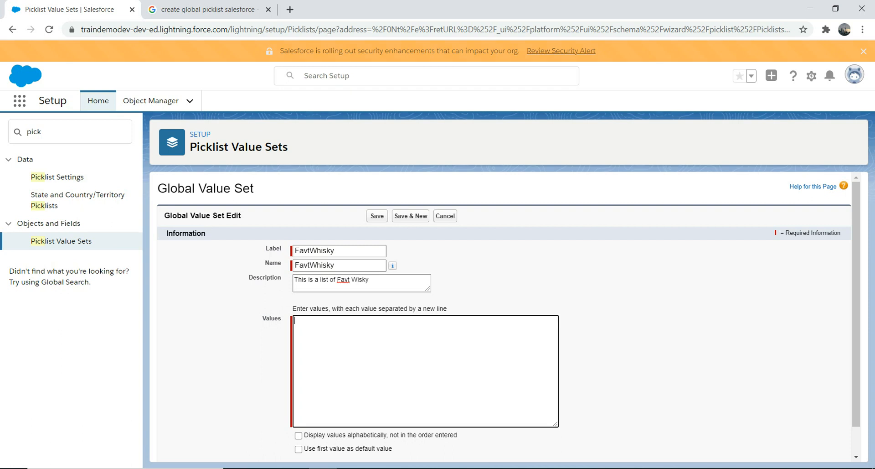
- Enter the set's values on separate lines: Jack Daniels, Blue Label, Wild Turkey and Green Label
{"action": "type", "text": "Jack Dan"}
{"action": "type", "text": "iels "}
{"action": "type", "text": "Blue Lab"}
{"action": "type", "text": "el "}
{"action": "type", "text": "Wil"}
{"action": "type", "text": "d T"}
{"action": "type", "text": "urkey"}
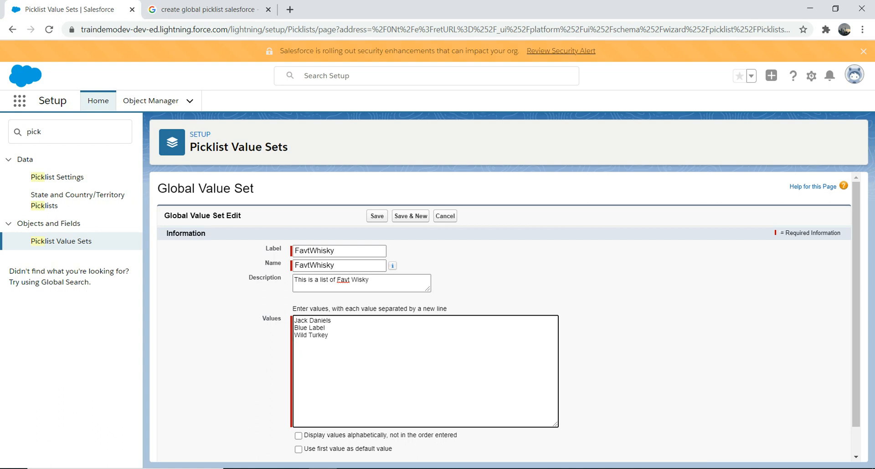
{"action": "key", "text": "Return"}
{"action": "type", "text": "Green Label"}
- Set the values to display alphabetically instead of in the order entered and save the global value set
{"action": "scroll", "coordinate": [509, 316], "scroll_direction": "down", "scroll_amount": 1}
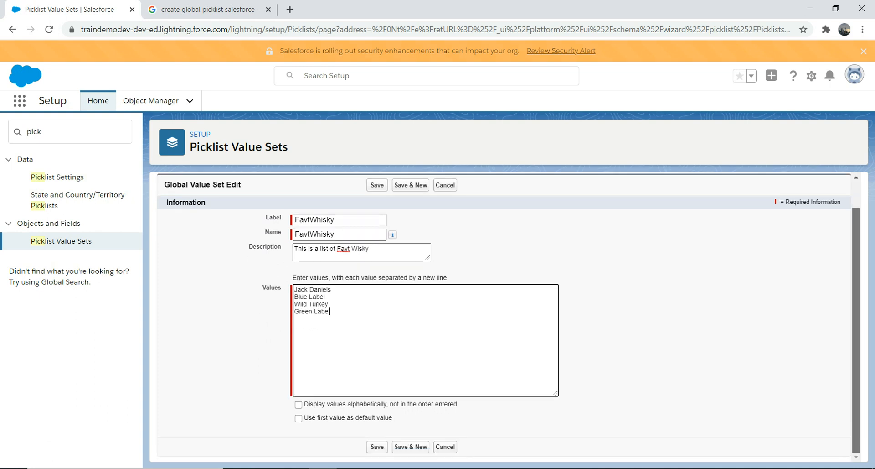
{"action": "left_click", "coordinate": [298, 404]}
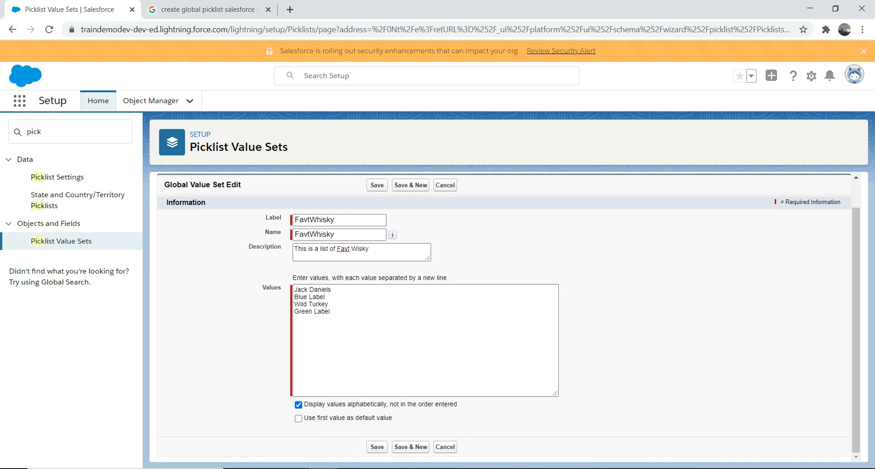
{"action": "left_click", "coordinate": [377, 446]}
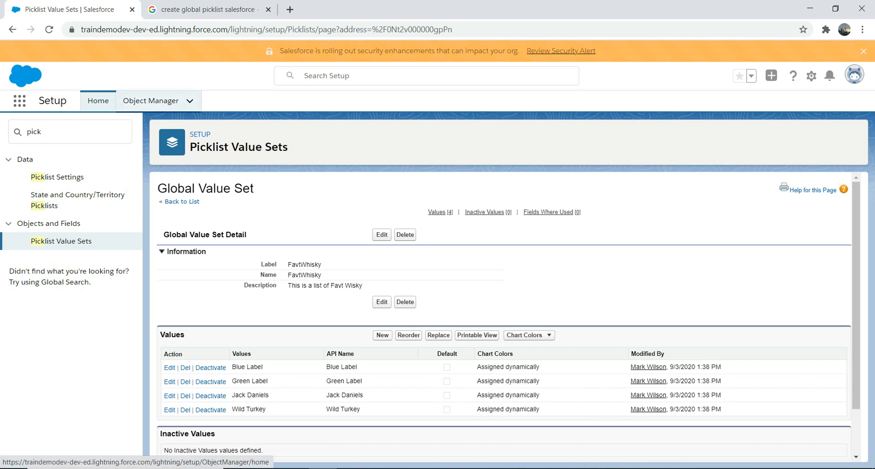
- Search Object Manager for "whisk" and open the WhiskyDrinker object's Fields & Relationships list
{"action": "left_click", "coordinate": [151, 100]}
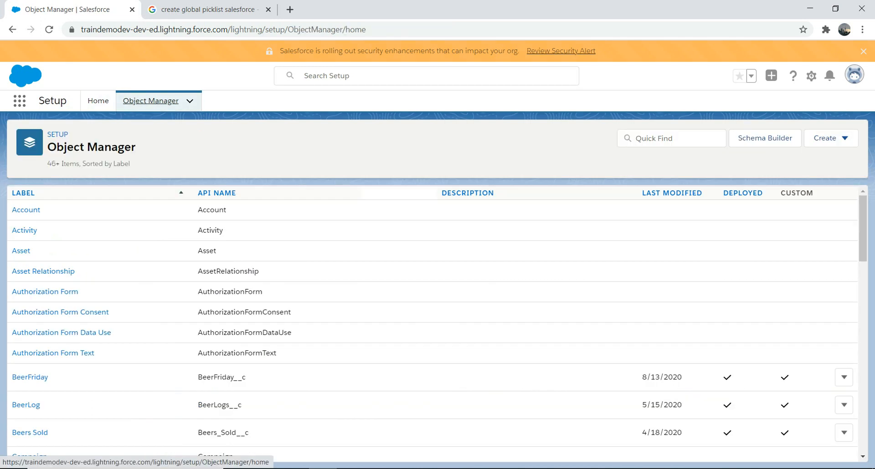
{"action": "left_click", "coordinate": [671, 138]}
{"action": "type", "text": "whisk"}
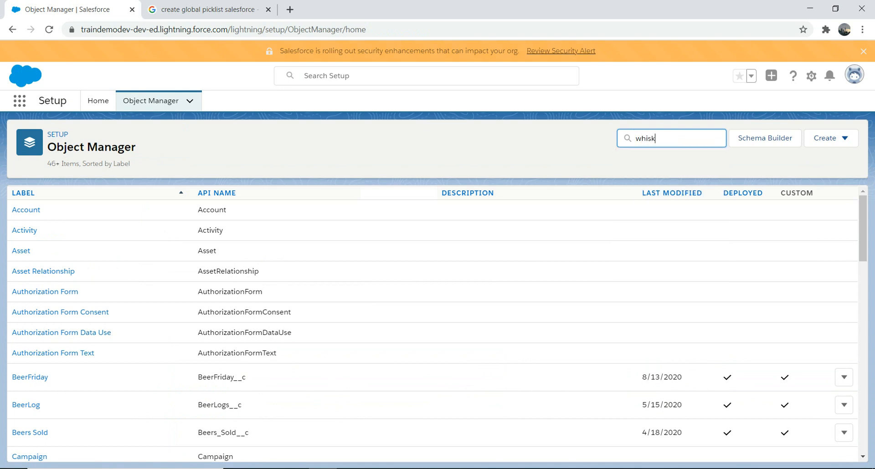
{"action": "left_click", "coordinate": [29, 209]}
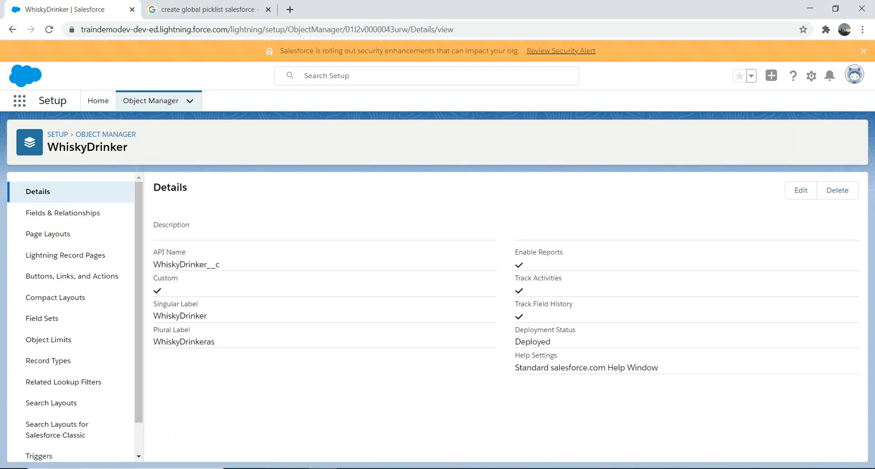
{"action": "left_click", "coordinate": [63, 213]}
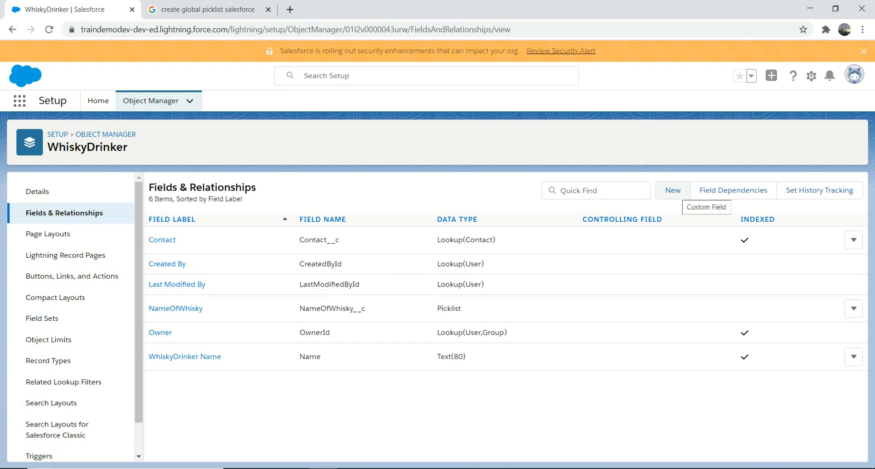
- Start a new custom field on the WhiskyDrinker object with Picklist as its data type
{"action": "left_click", "coordinate": [673, 190]}
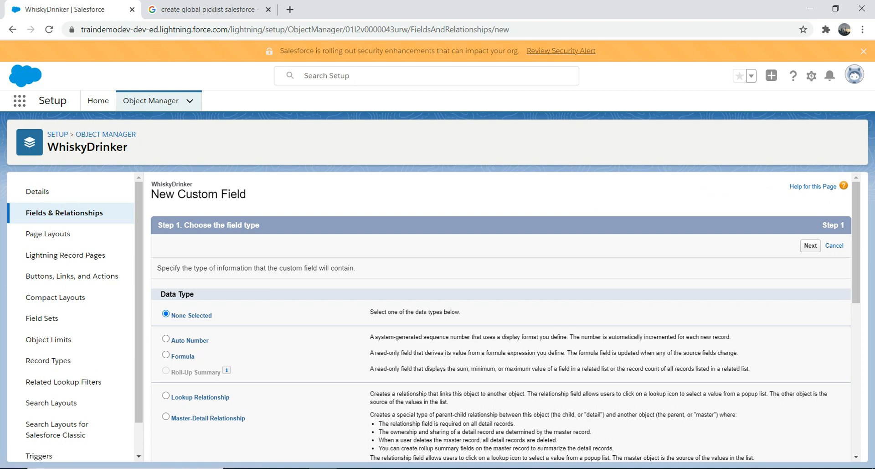
{"action": "scroll", "coordinate": [502, 319], "scroll_direction": "down", "scroll_amount": 3}
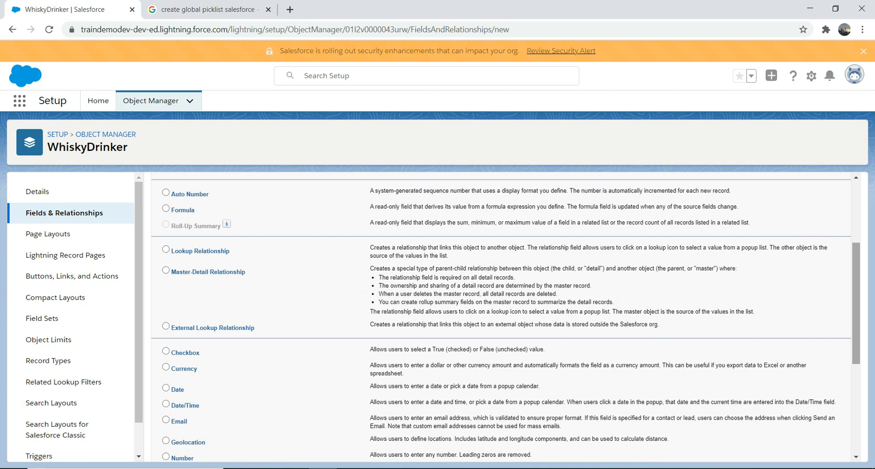
{"action": "scroll", "coordinate": [501, 319], "scroll_direction": "down", "scroll_amount": 2}
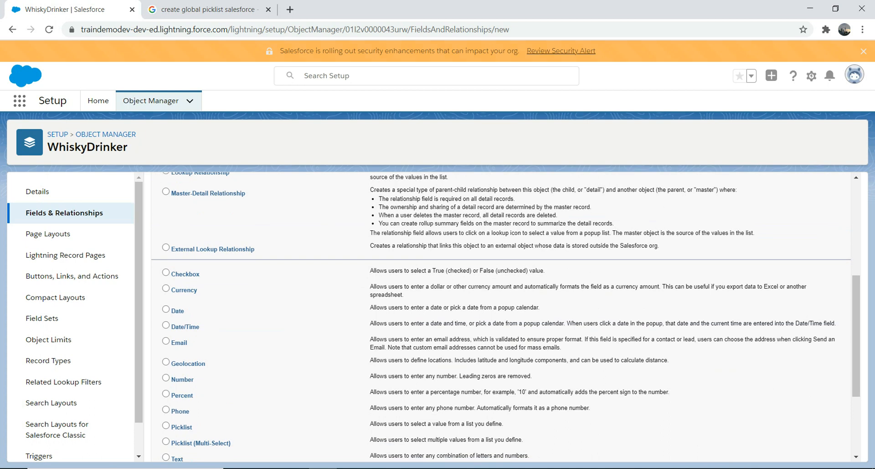
{"action": "scroll", "coordinate": [501, 319], "scroll_direction": "down", "scroll_amount": 3}
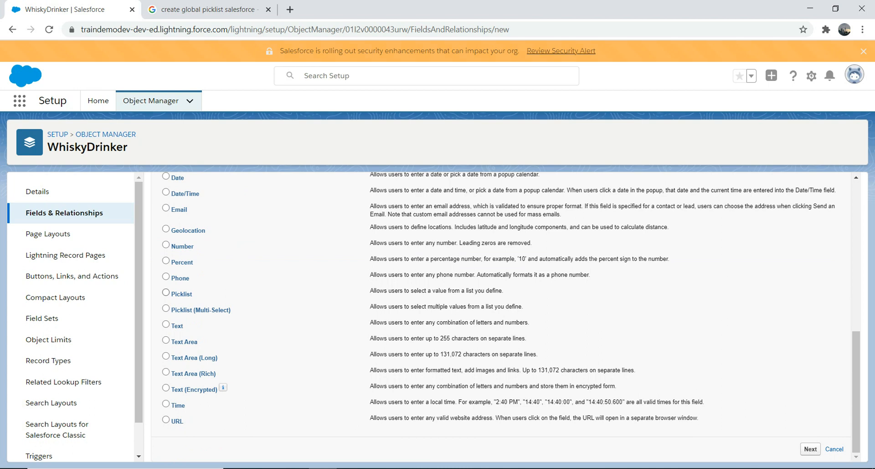
{"action": "left_click", "coordinate": [166, 293]}
{"action": "left_click", "coordinate": [810, 449]}
- Enter FavtWhisky as the picklist field's label and let the field name fill in from it
{"action": "left_click", "coordinate": [333, 270]}
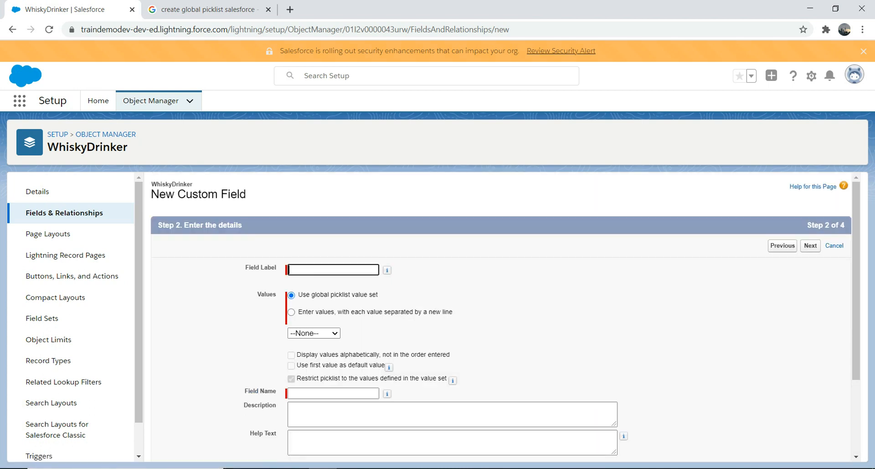
{"action": "type", "text": "Fa"}
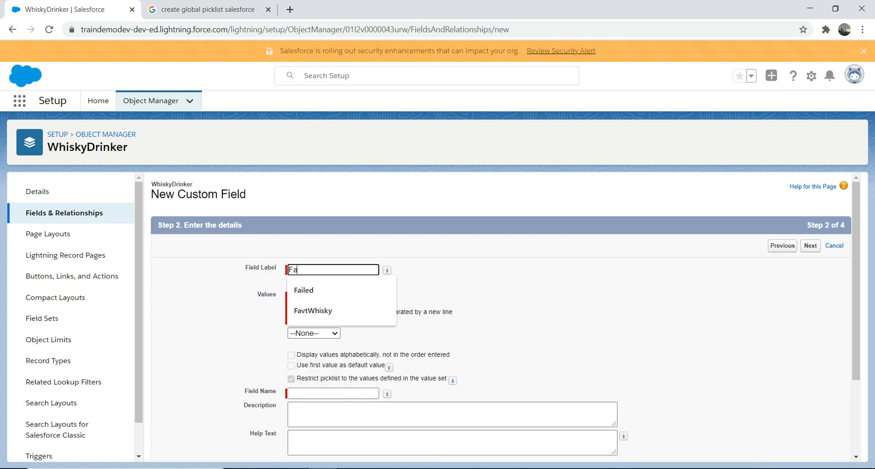
{"action": "type", "text": "vtWhisky"}
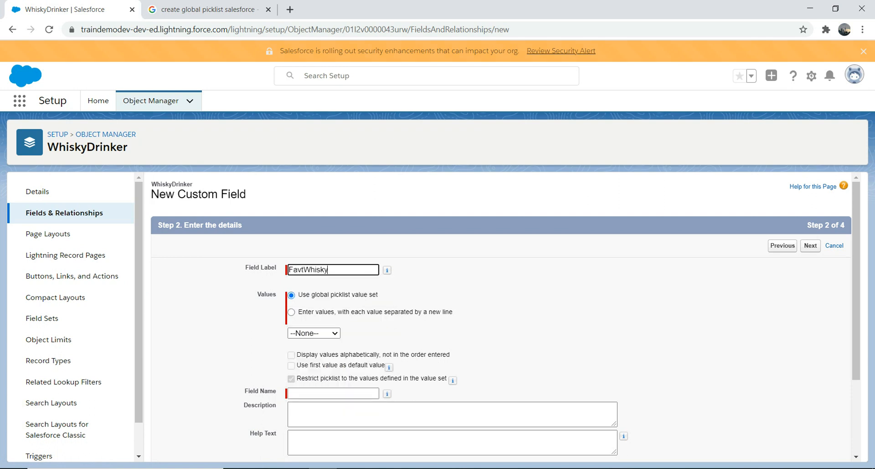
{"action": "key", "text": "Tab"}
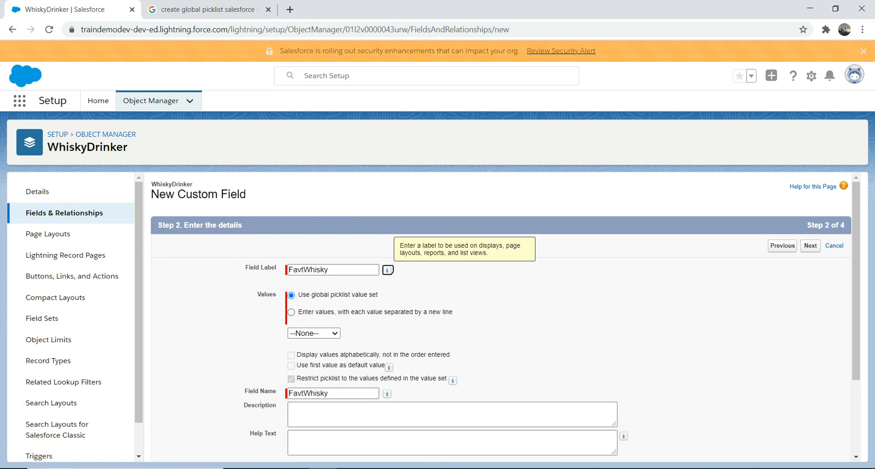
- Have the field use the global picklist value set FavtWhisky and continue to field-level security
{"action": "left_click", "coordinate": [291, 312]}
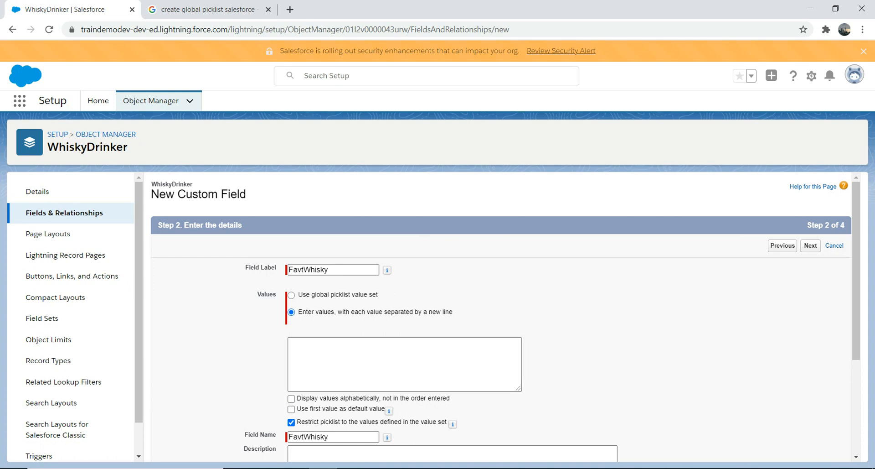
{"action": "left_click", "coordinate": [291, 295]}
{"action": "left_click", "coordinate": [314, 333]}
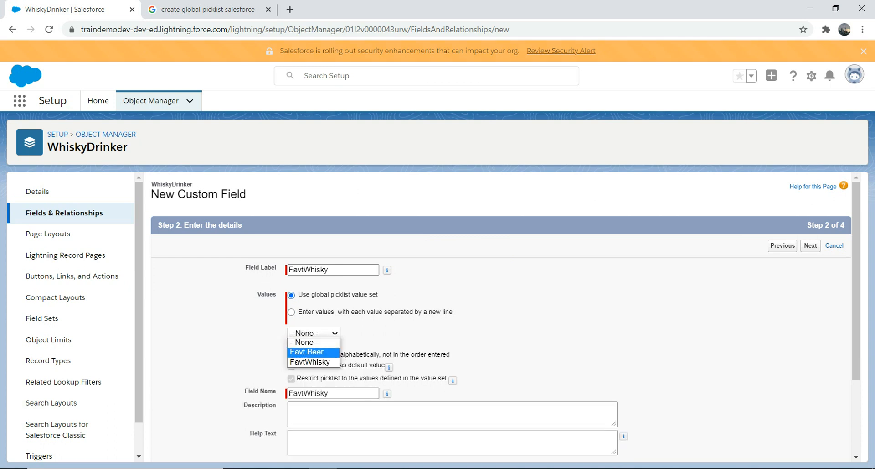
{"action": "left_click", "coordinate": [311, 362]}
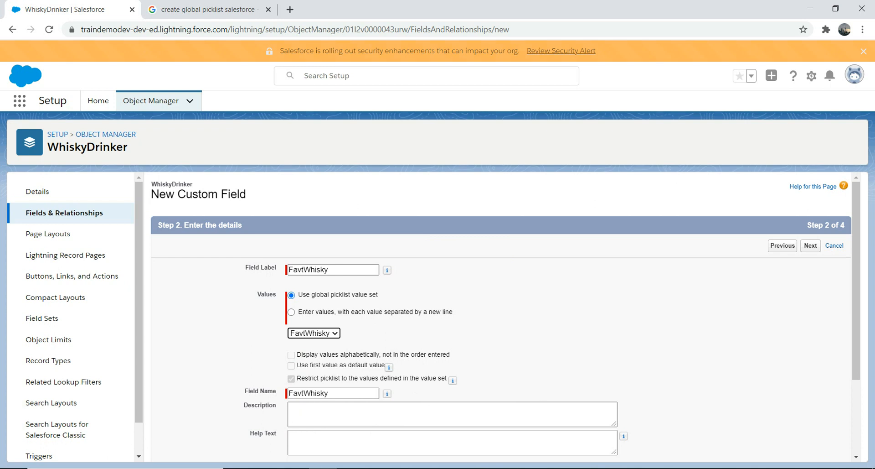
{"action": "scroll", "coordinate": [501, 319], "scroll_direction": "down", "scroll_amount": 3}
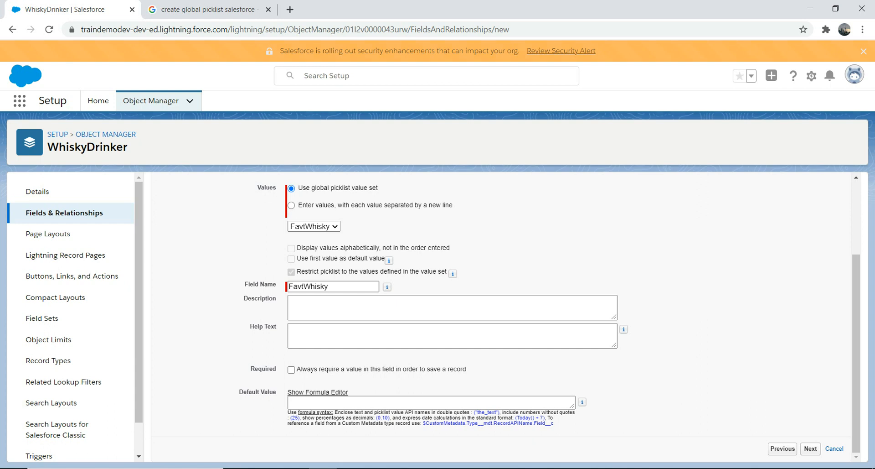
{"action": "left_click", "coordinate": [811, 448]}
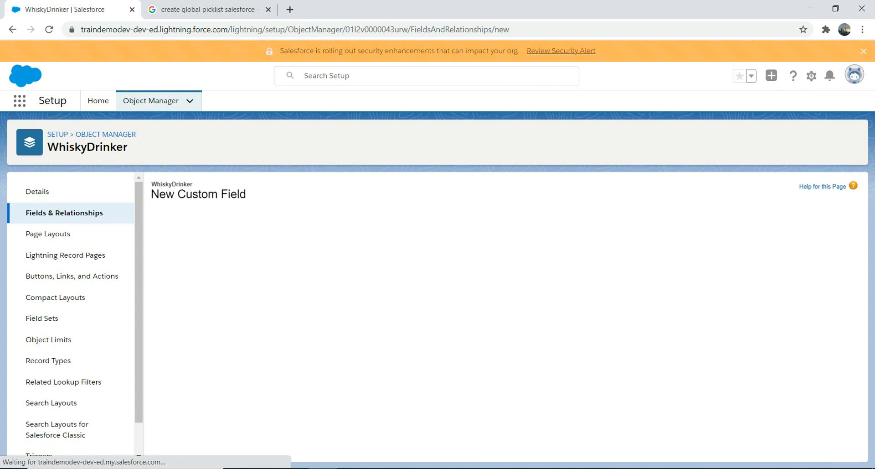
- Make the FavtWhisky field visible to all profiles and save it with the default page layout settings
{"action": "left_click", "coordinate": [602, 341]}
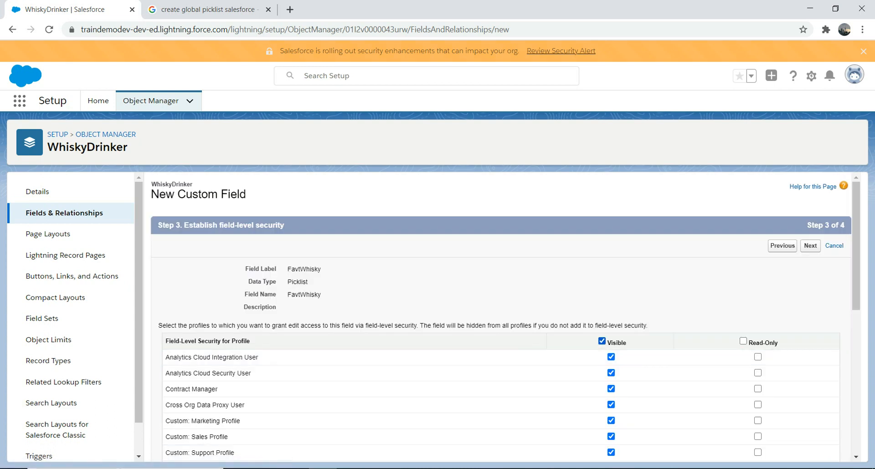
{"action": "left_click", "coordinate": [811, 245]}
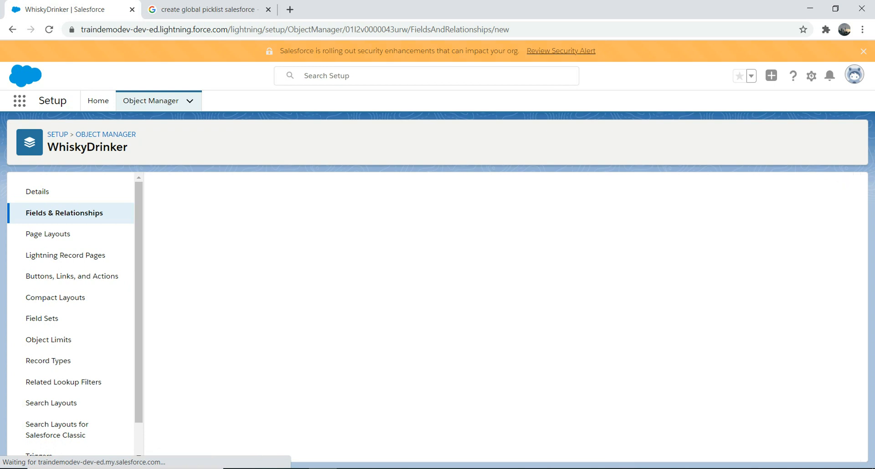
{"action": "left_click", "coordinate": [818, 412]}
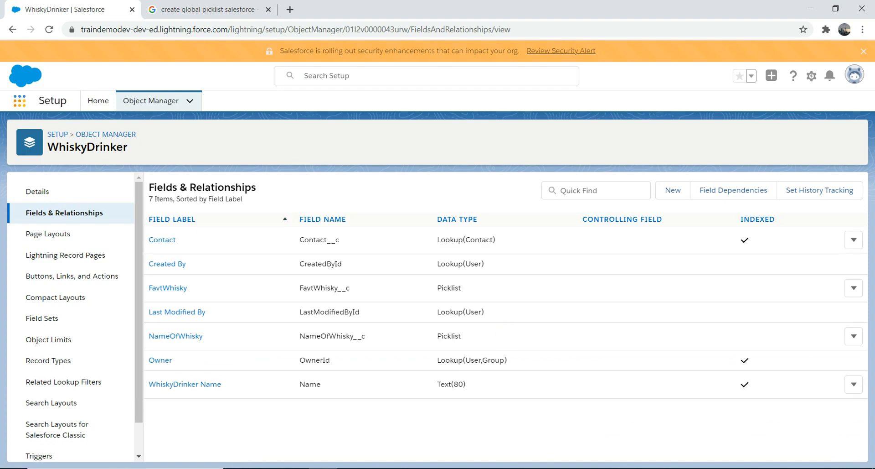
- Search the available apps and items for "whi" and open WhiskyDrinkeras
{"action": "left_click", "coordinate": [20, 101]}
{"action": "type", "text": "whis"}
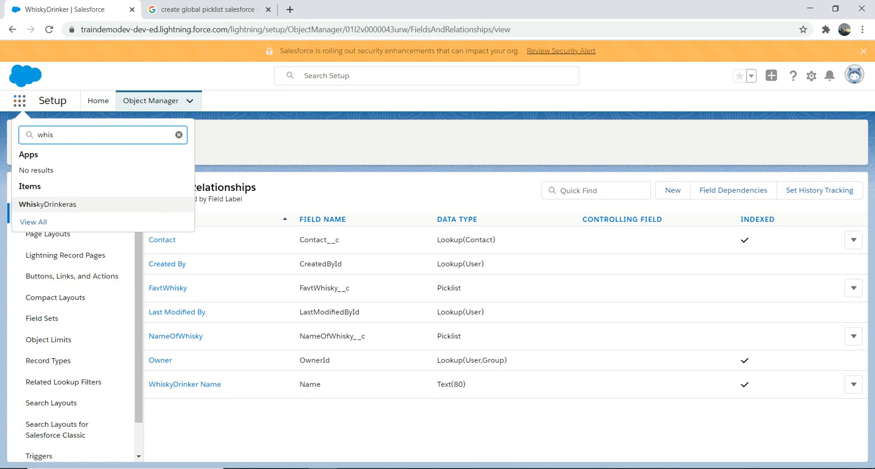
{"action": "left_click", "coordinate": [47, 204]}
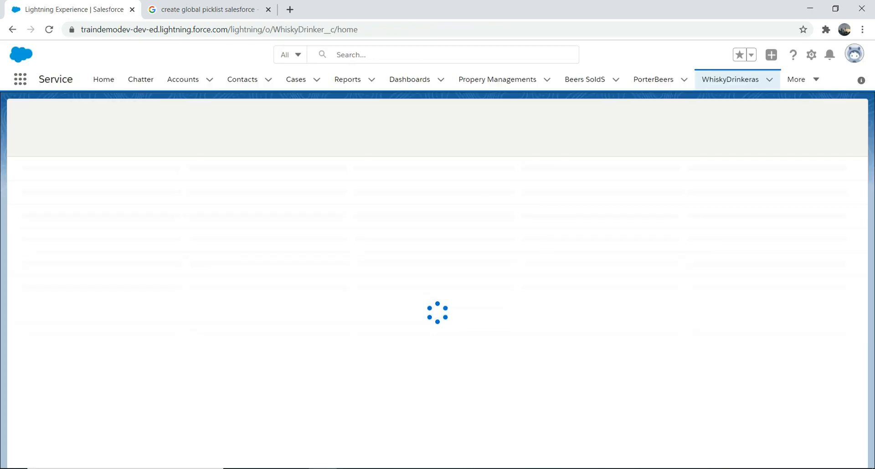
- Examine the FavtWhisky picklist options in a new WhiskyDrinker record form and close the form without saving
{"action": "left_click", "coordinate": [727, 116]}
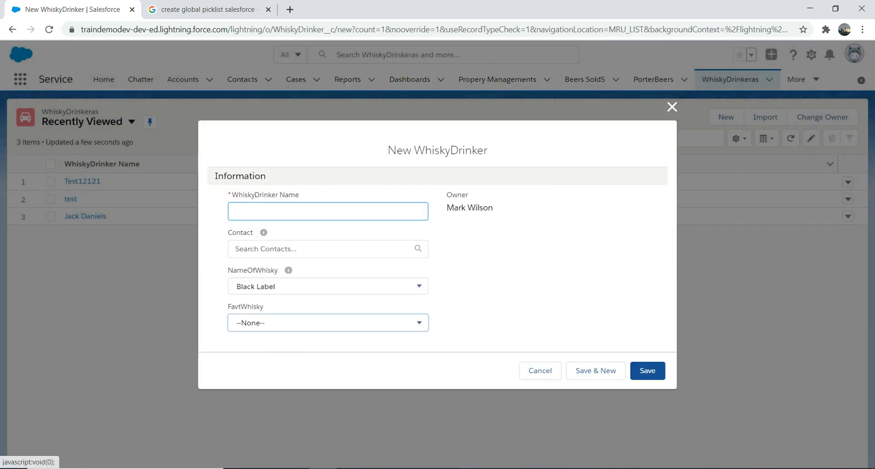
{"action": "left_click", "coordinate": [329, 323]}
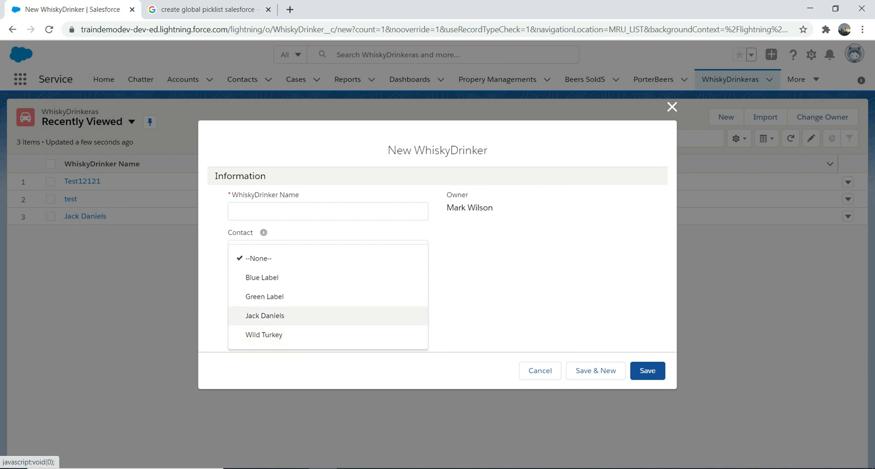
{"action": "left_click", "coordinate": [497, 301]}
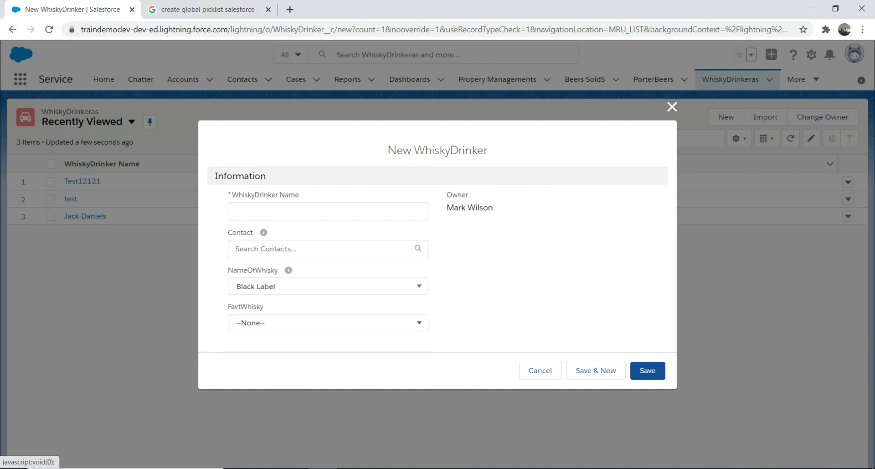
{"action": "left_click", "coordinate": [401, 322]}
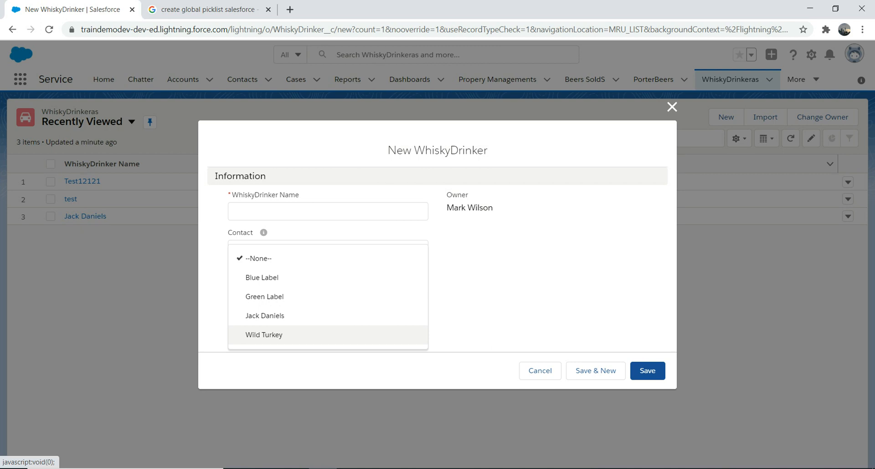
{"action": "left_click", "coordinate": [672, 106]}
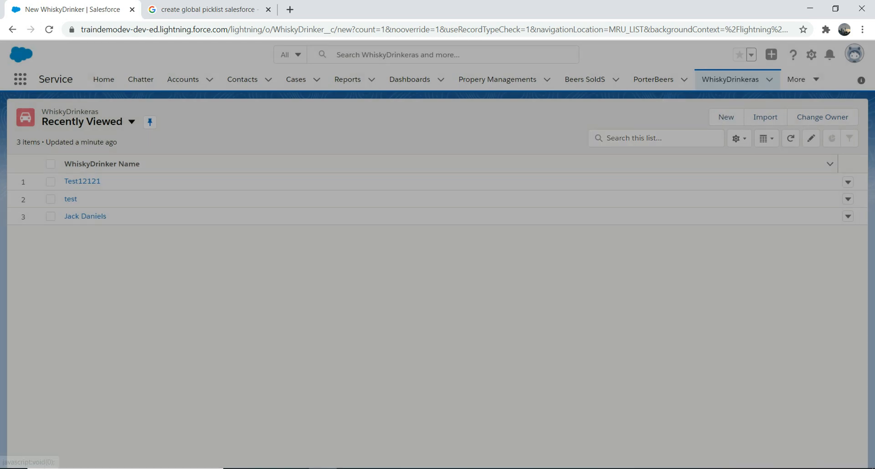